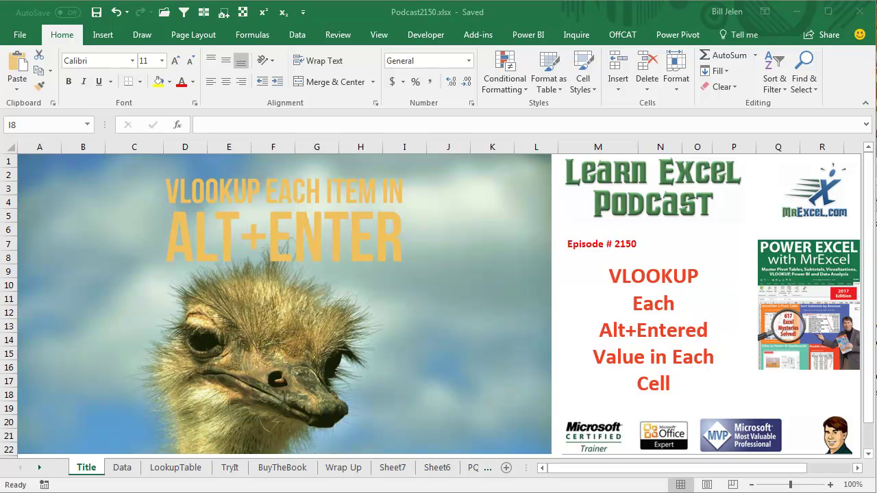
Switch to the Data sheet, whose Order cells hold line-broken item numbers
{"action": "left_click", "coordinate": [122, 471]}
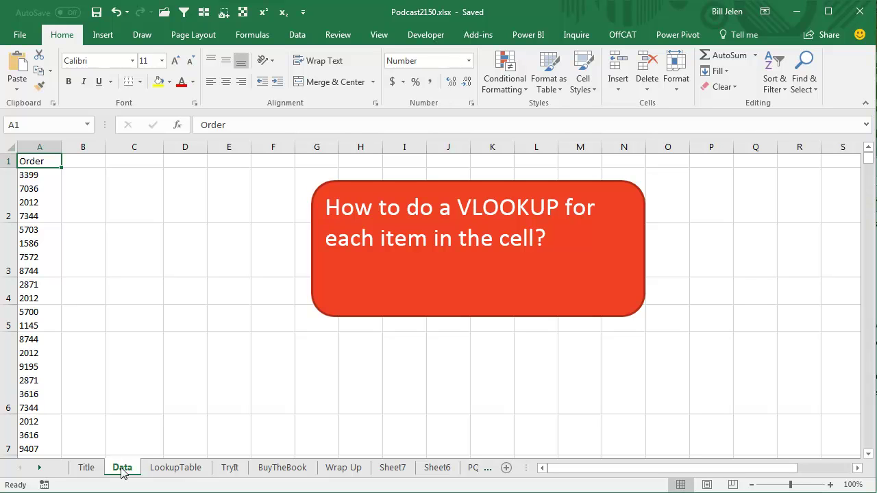
Inspect the stacked orders in A2, A4 and A6, then move to the LookupTable sheet
{"action": "left_click", "coordinate": [51, 196]}
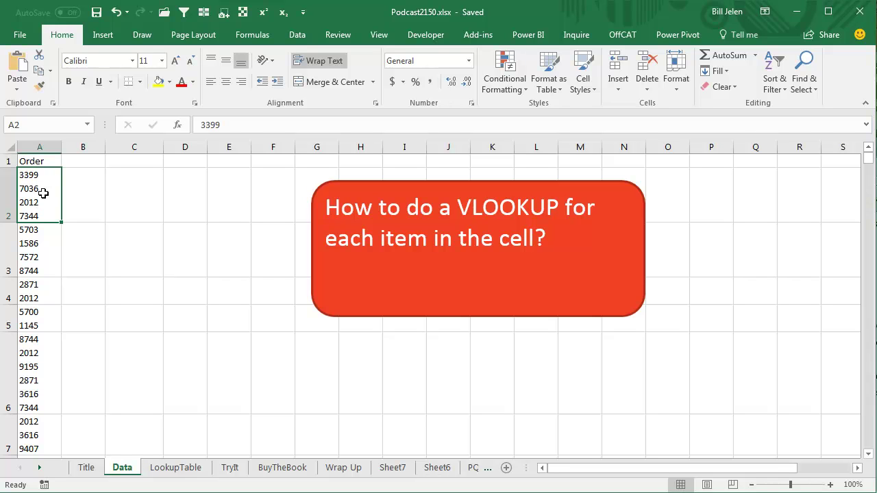
{"action": "left_click", "coordinate": [40, 286]}
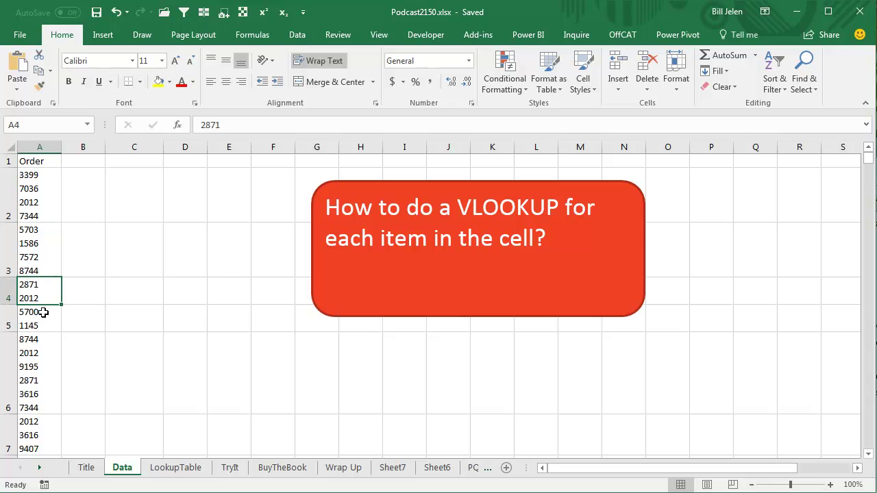
{"action": "left_click", "coordinate": [43, 341]}
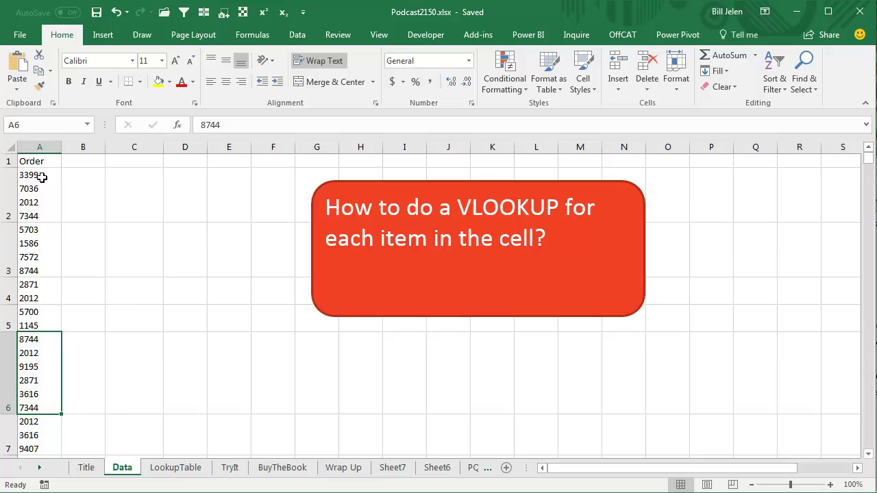
{"action": "key", "text": "ctrl+Page_Down"}
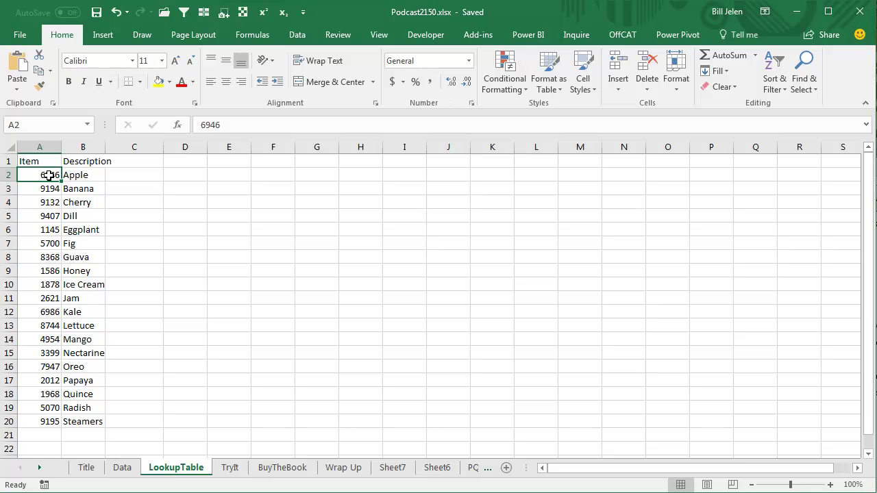
Flip between the Data and LookupTable sheets to compare orders with descriptions
{"action": "left_click", "coordinate": [122, 468]}
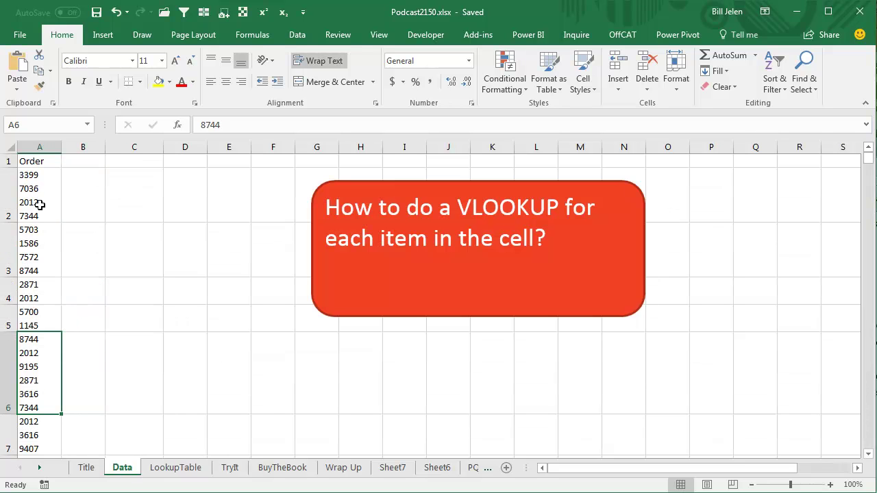
{"action": "left_click", "coordinate": [176, 469]}
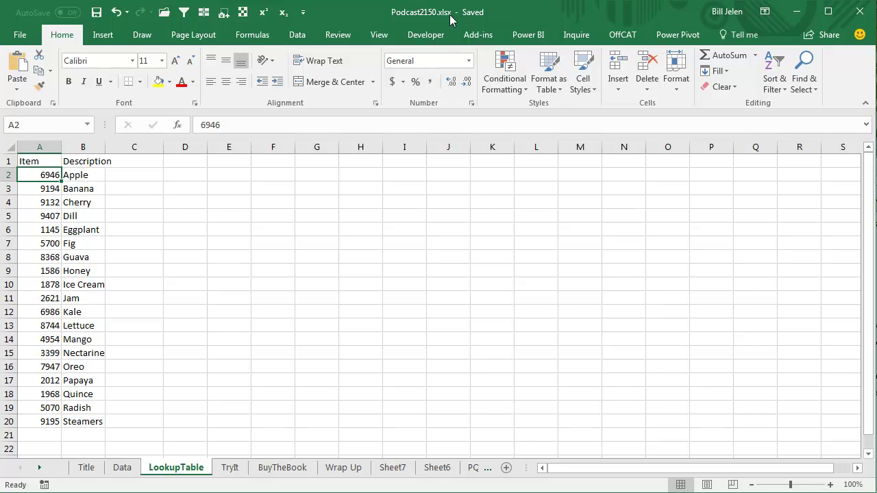
Save the workbook as Excel Macro-Enabled Workbook Podcast2150.xlsm
{"action": "left_click", "coordinate": [18, 33]}
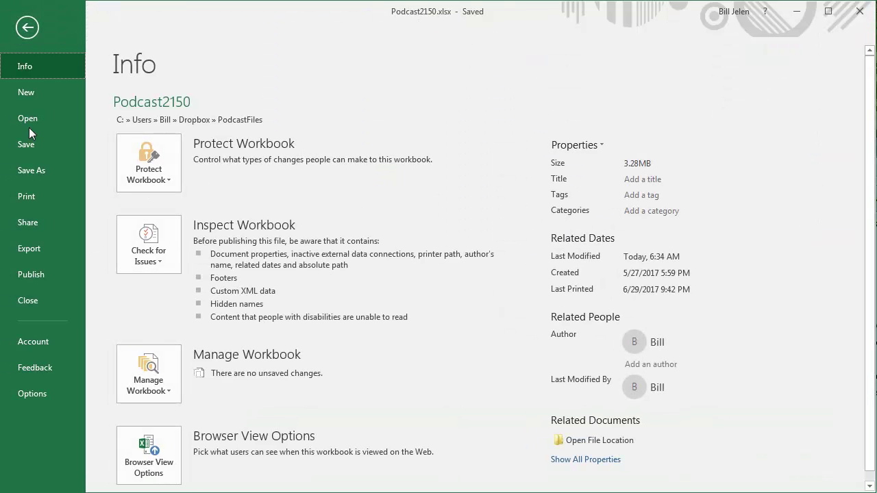
{"action": "left_click", "coordinate": [30, 171]}
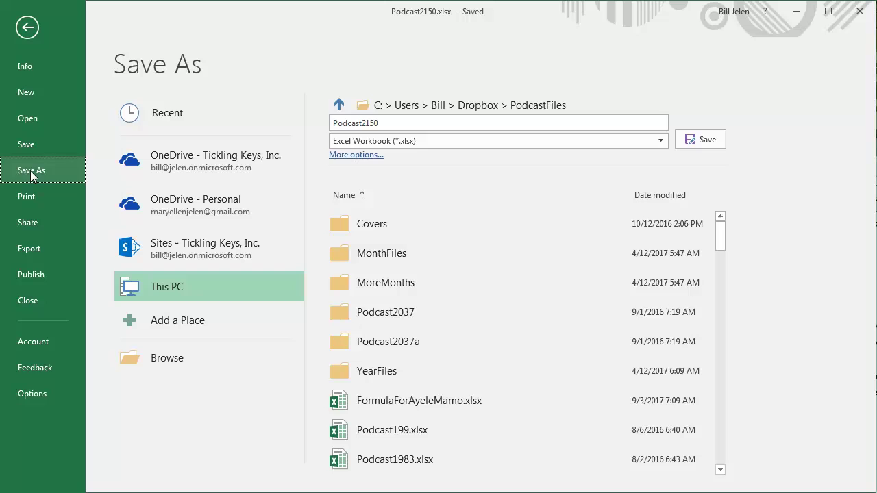
{"action": "left_click", "coordinate": [409, 141]}
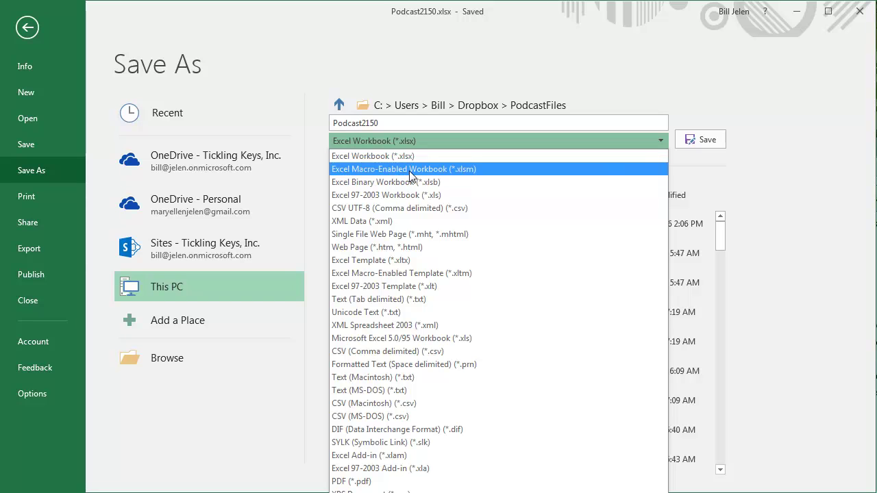
{"action": "left_click", "coordinate": [409, 170]}
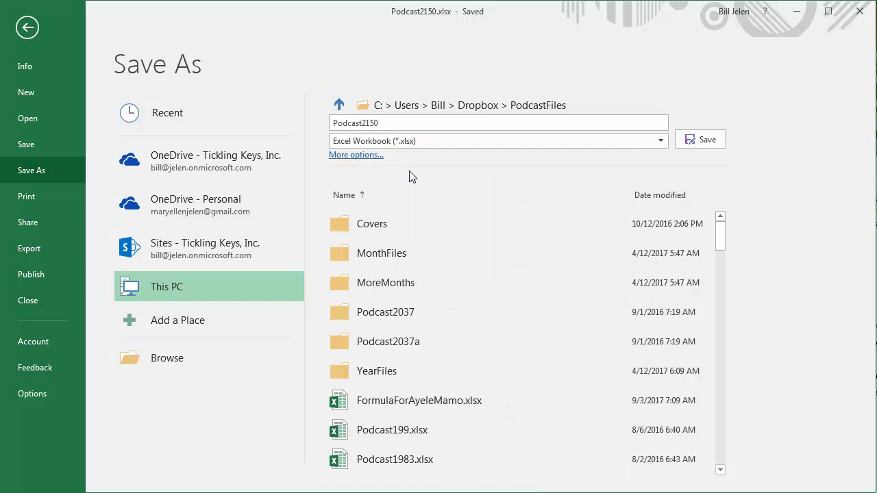
{"action": "left_click", "coordinate": [696, 139]}
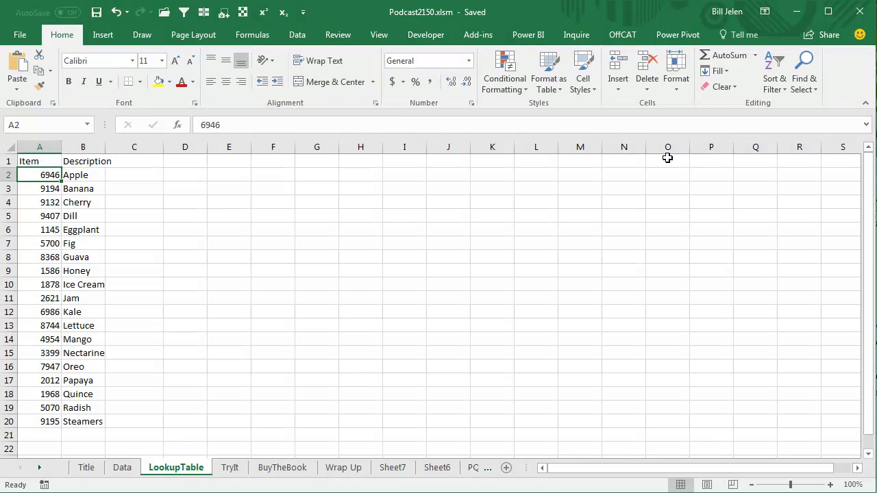
Add a new empty Module1 in the VBA editor
{"action": "key", "text": "alt+F11"}
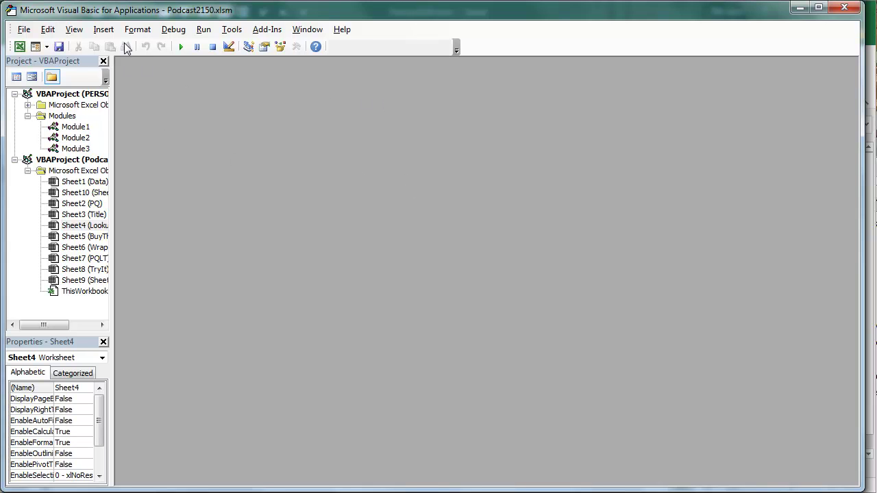
{"action": "left_click", "coordinate": [104, 29]}
{"action": "left_click", "coordinate": [68, 76]}
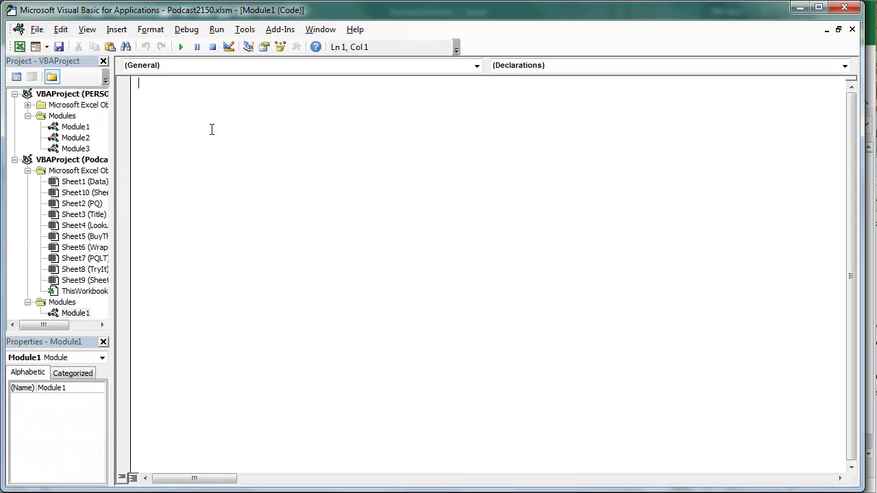
Paste the ReplaceInPlace macro code into Module1
{"action": "type", "text": "Sub ReplaceInPlace()     Dim WSL As Worksheet     Set WSL = Worksheets(\"LookupTable\")     FinalRow = WSL.Cells(Rows.Count, 1).End(xlUp).Row     For i = 2 To FinalRow         FromVal = WSL.Cells(i, 1).Value         ToVal = WSL.Cells(i, 2).Value         Selection.Replace _             What:=FromVal, _             Replacement:=ToVal, _             LookAt:=xlPart, _             SearchOrder:=xlByRows, _             MatchCase:=False, _             SearchFormat:=False, _             ReplaceFormat:=False     Next i End Sub"}
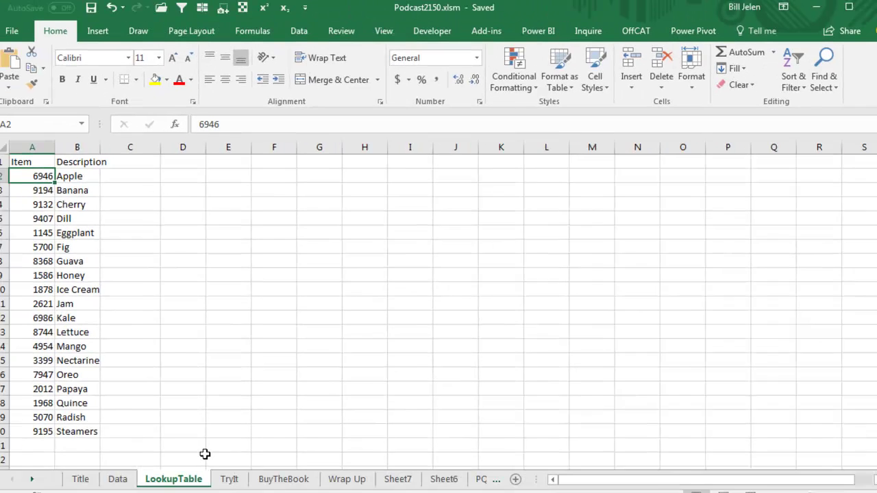
Copy the TryIt sheet's Order column A into column B
{"action": "left_click", "coordinate": [229, 468]}
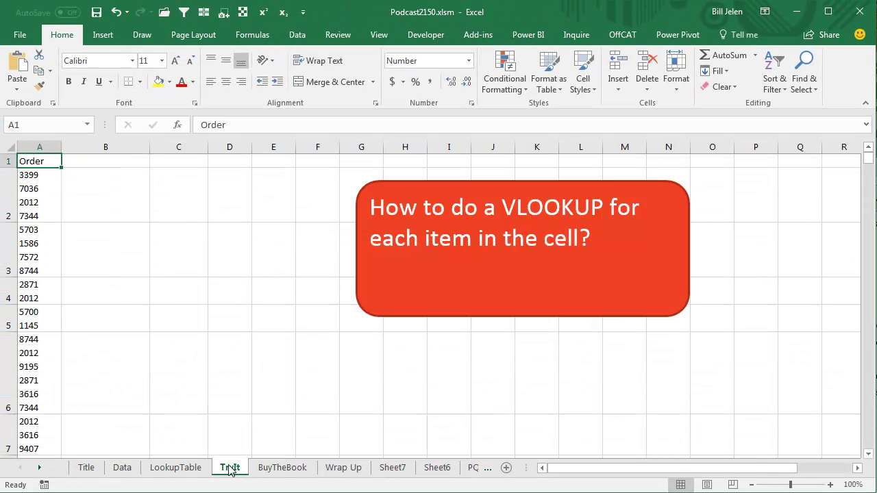
{"action": "key", "text": "ctrl+shift+Down"}
{"action": "key", "text": "ctrl+c"}
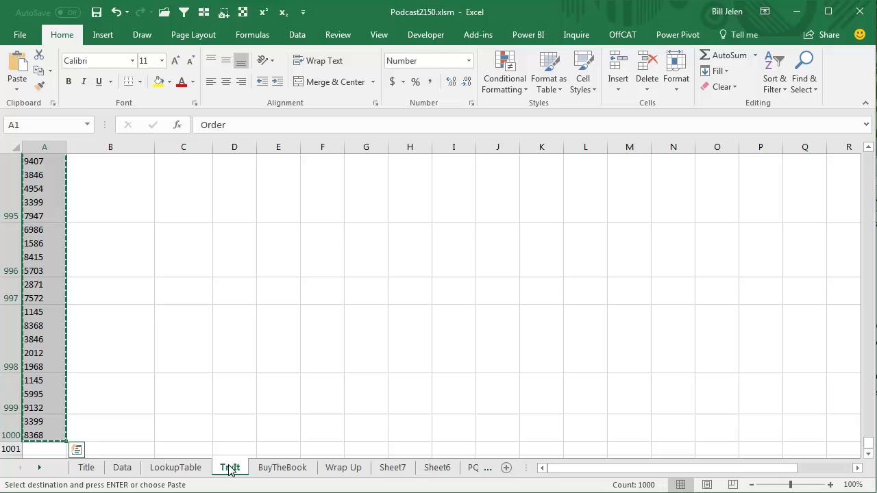
{"action": "key", "text": "Right"}
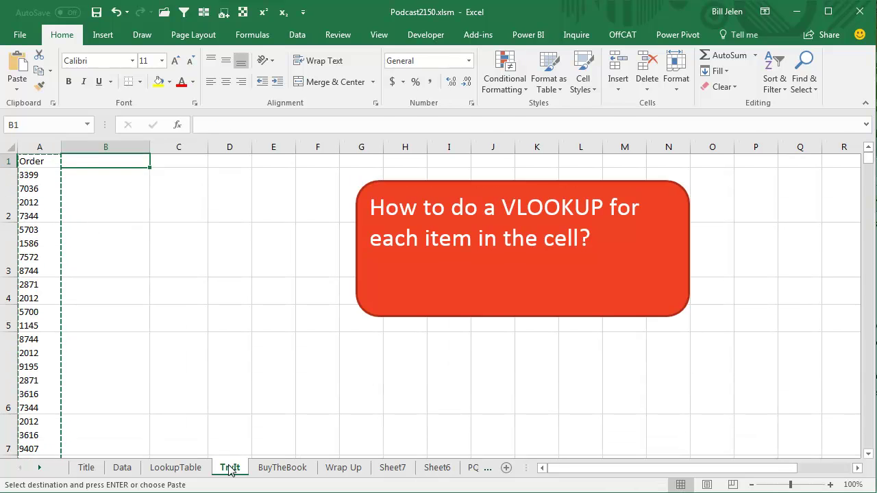
{"action": "key", "text": "ctrl+v"}
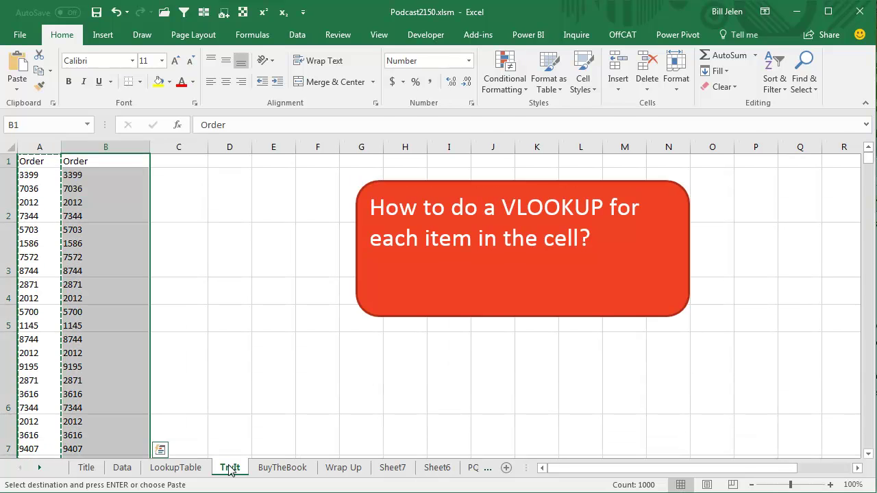
Select B2 down to the last order and bring up the macro list
{"action": "key", "text": "Down"}
{"action": "key", "text": "ctrl+shift+Down"}
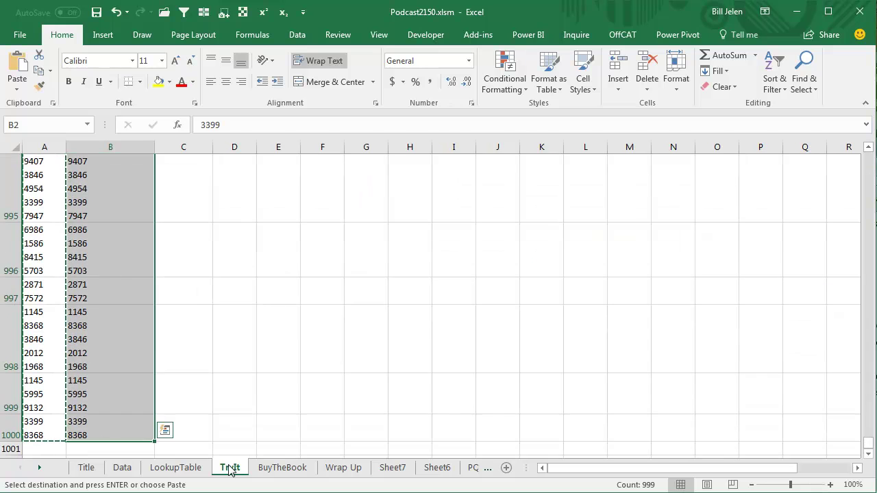
{"action": "key", "text": "ctrl+BackSpace"}
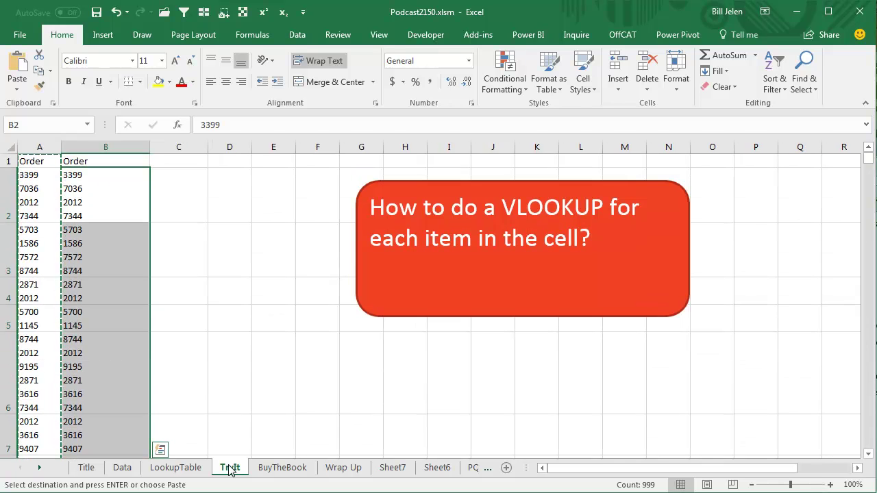
{"action": "key", "text": "alt+F8"}
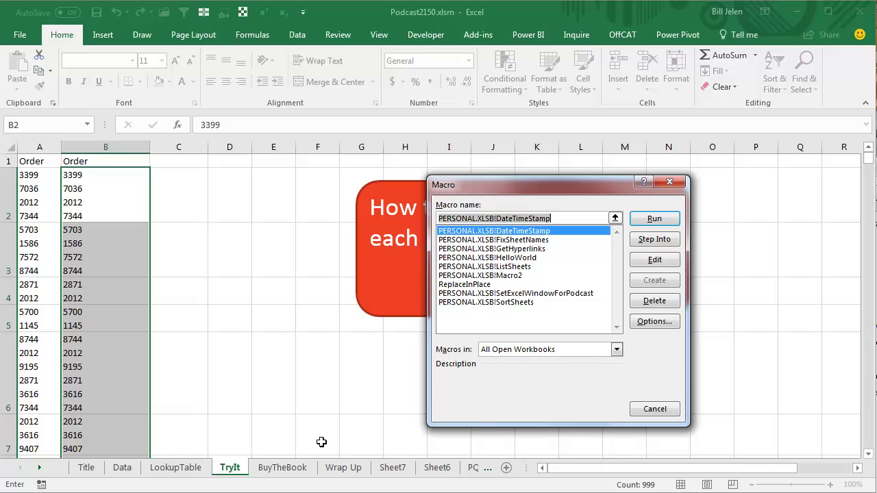
Run ReplaceInPlace on the selected column B orders
{"action": "left_click", "coordinate": [473, 284]}
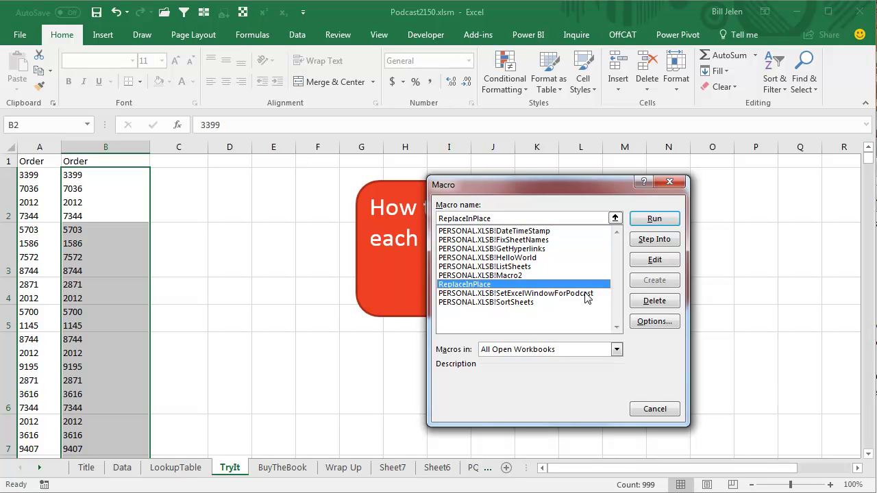
{"action": "left_click", "coordinate": [645, 227]}
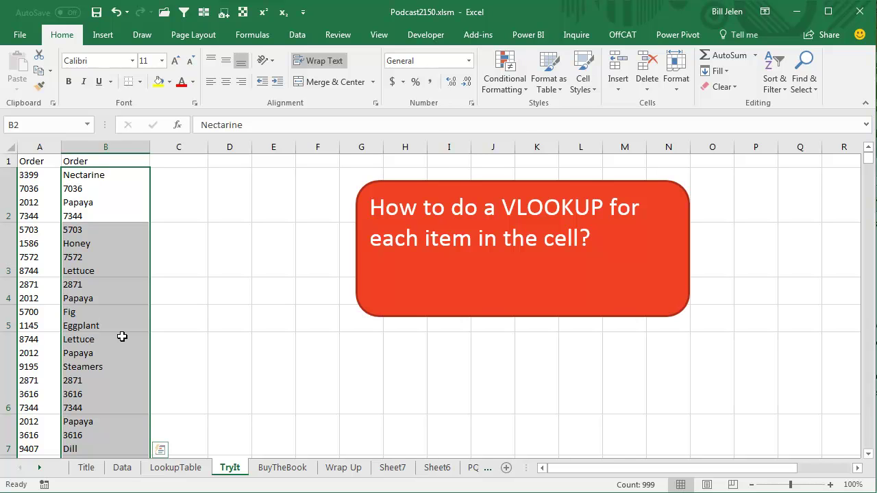
Show the BuyTheBook sheet promoting Power Excel with MrExcel
{"action": "left_click", "coordinate": [289, 468]}
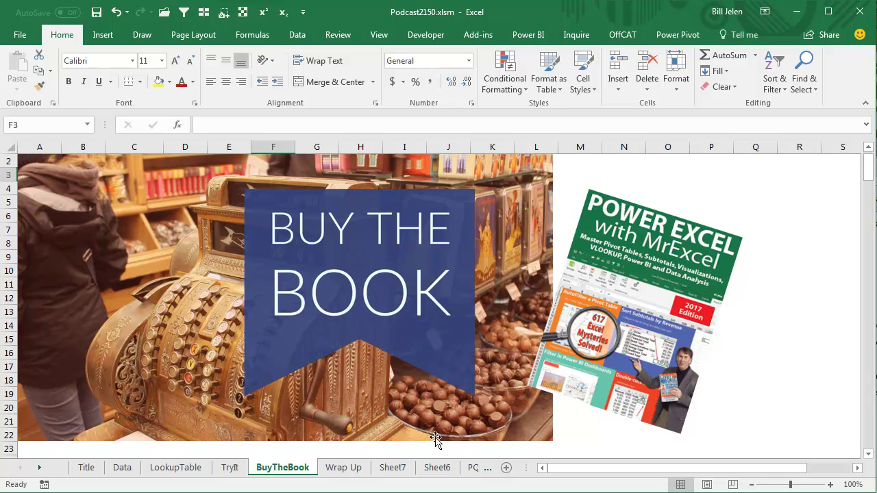
Show the Wrap Up sheet's episode topics and select empty cell J14
{"action": "left_click", "coordinate": [344, 468]}
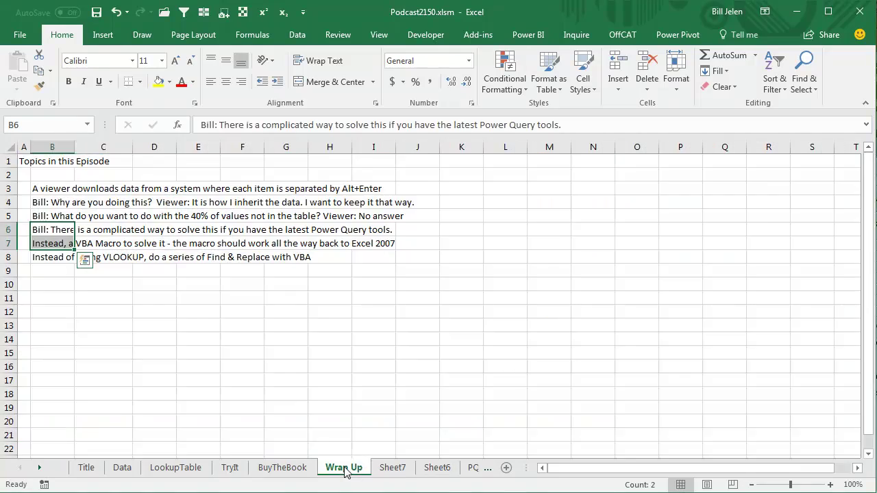
{"action": "left_click", "coordinate": [448, 346]}
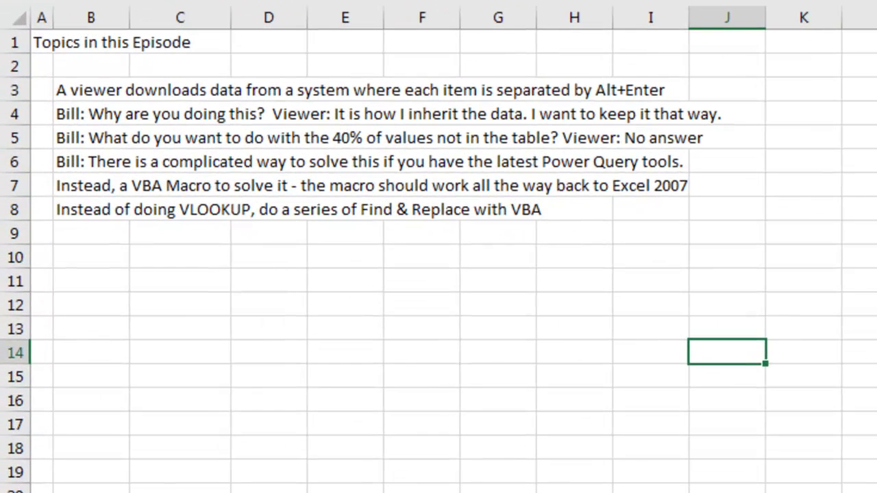